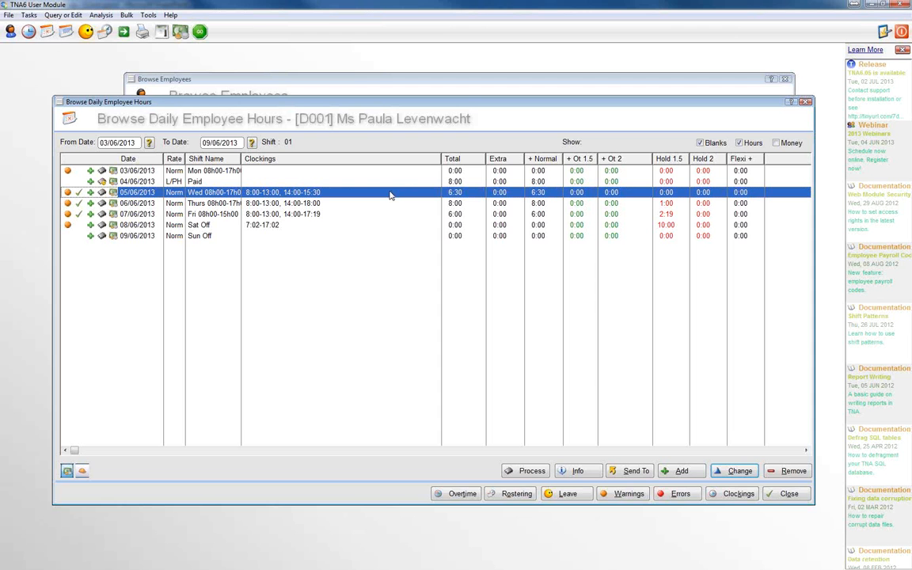
Start a new daily hours adjustment for the current employee and set its date to 05/06/2013
{"action": "left_click", "coordinate": [682, 471]}
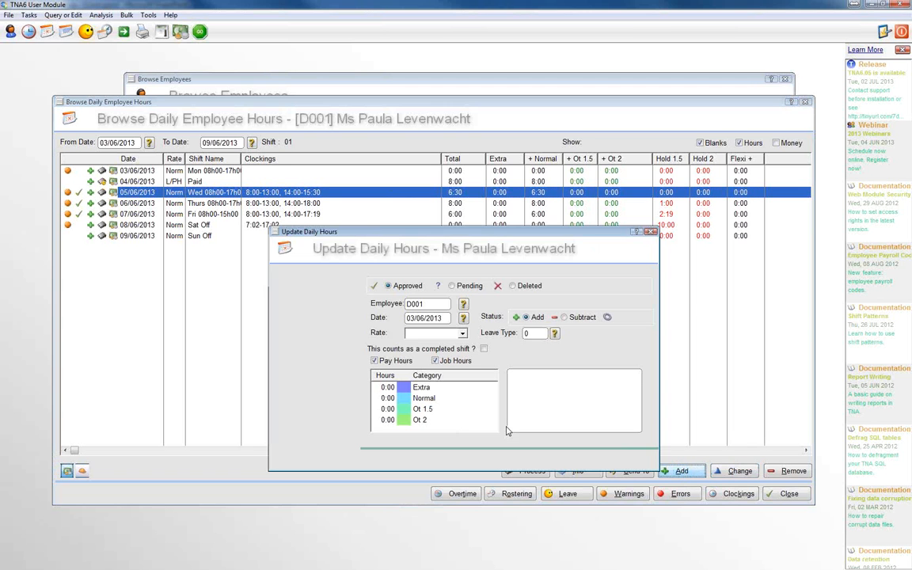
{"action": "left_click_drag", "start_coordinate": [362, 235], "coordinate": [365, 200]}
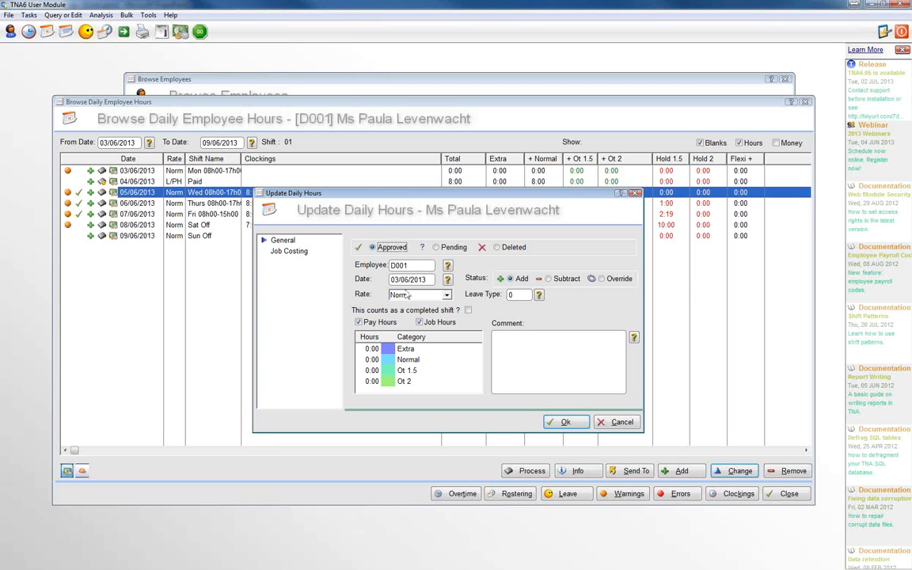
{"action": "left_click", "coordinate": [394, 279]}
{"action": "left_click_drag", "start_coordinate": [290, 193], "coordinate": [287, 221]}
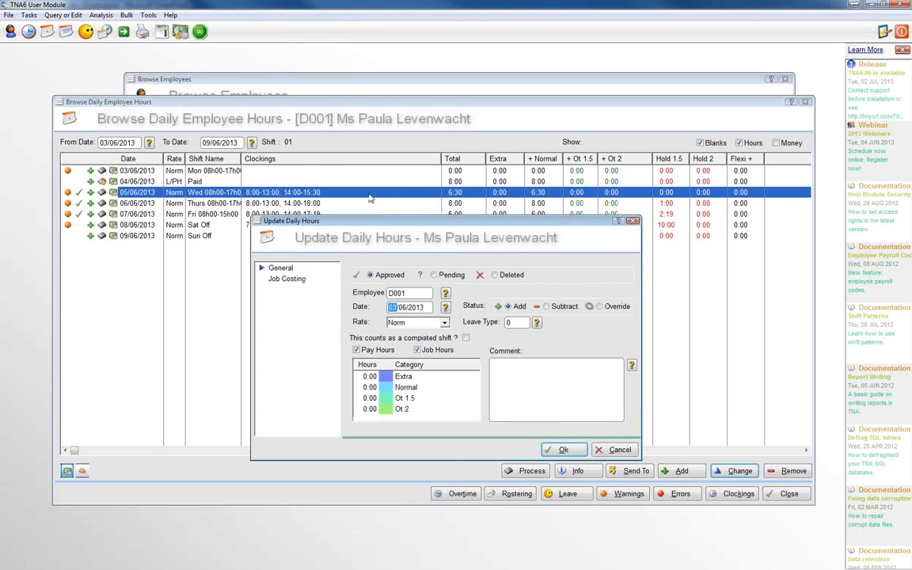
{"action": "left_click", "coordinate": [444, 307]}
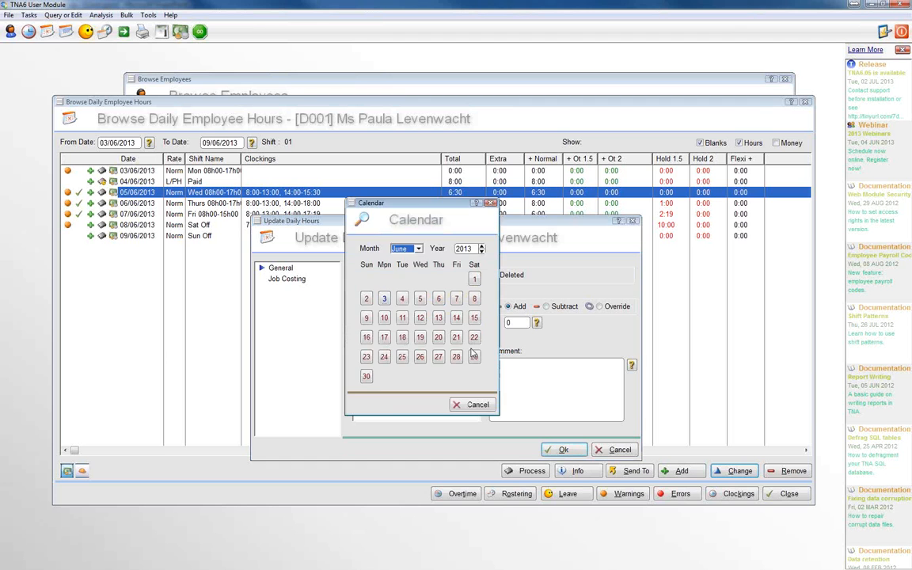
{"action": "left_click", "coordinate": [420, 298]}
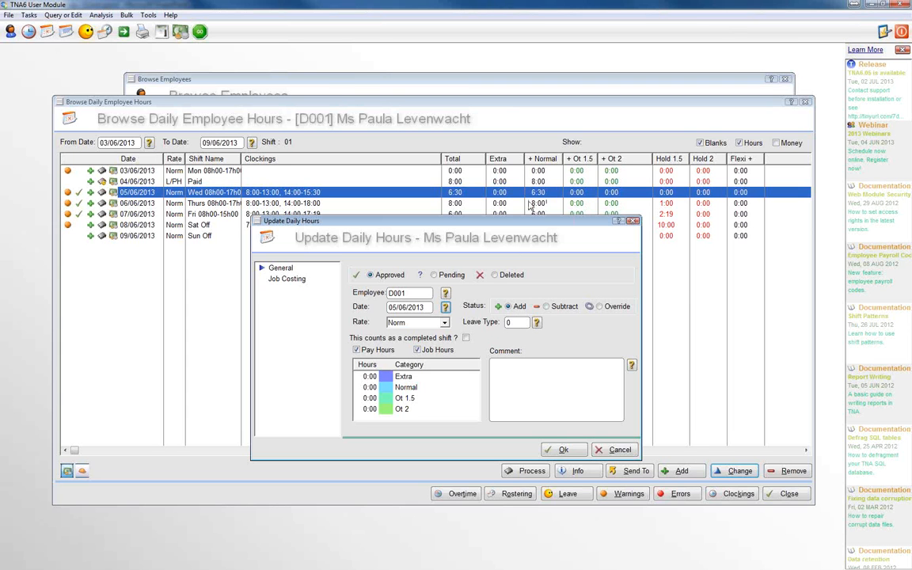
Give the adjustment 1:30 Normal hours at the Norm rate and save it
{"action": "left_click", "coordinate": [367, 388]}
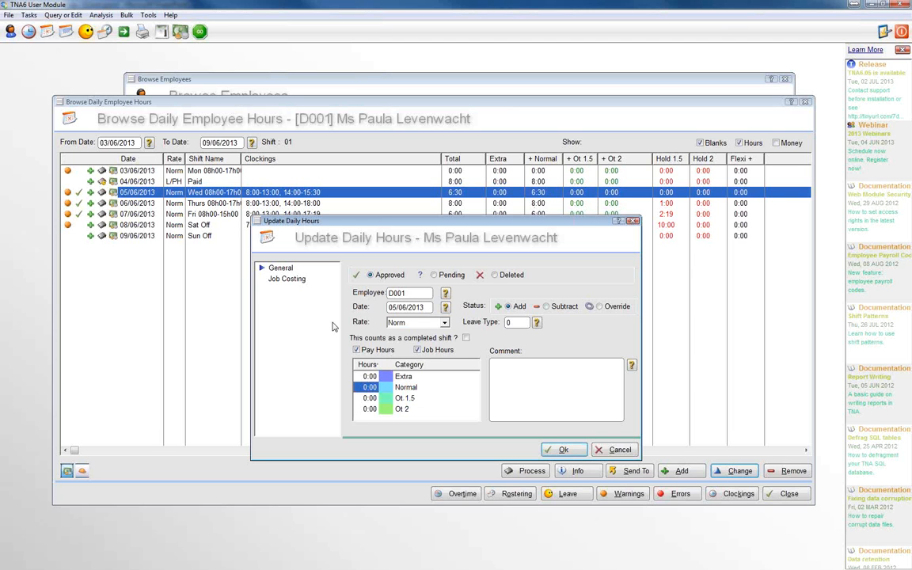
{"action": "type", "text": "130"}
{"action": "key", "text": "Return"}
{"action": "left_click", "coordinate": [445, 323]}
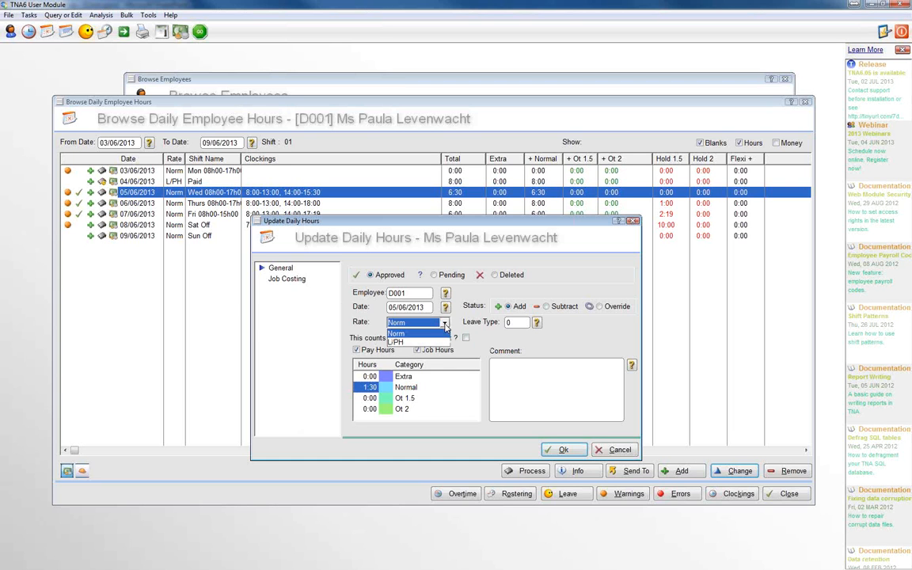
{"action": "left_click", "coordinate": [445, 327]}
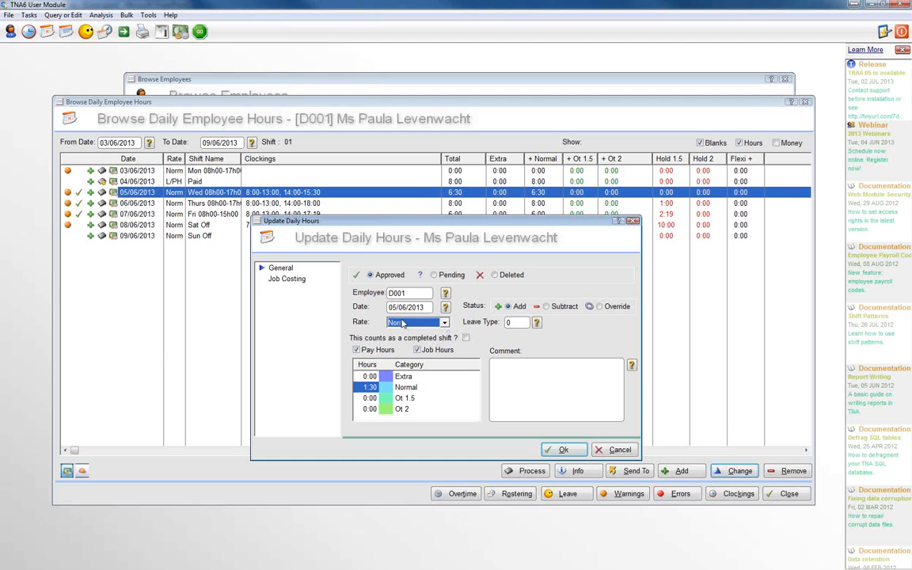
{"action": "left_click", "coordinate": [561, 450]}
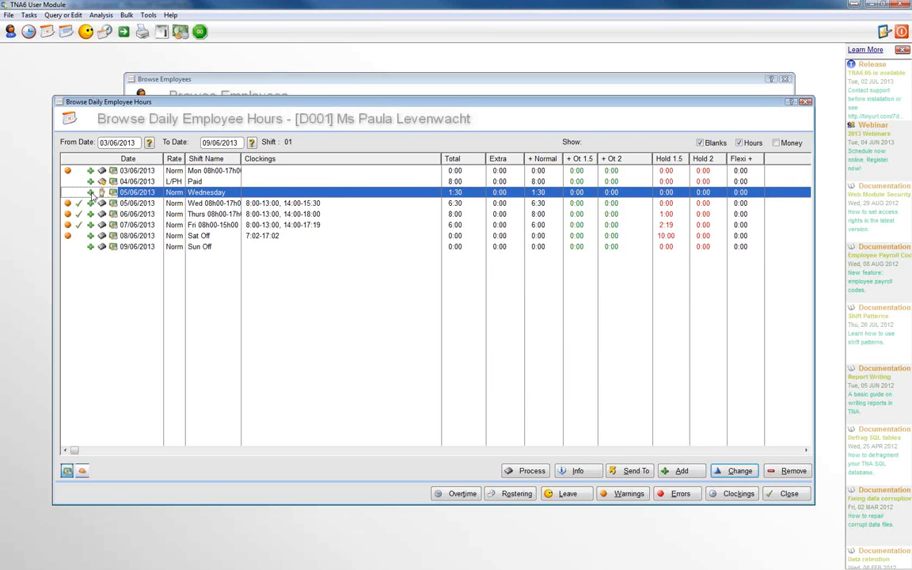
Compare the two daily hours entries for 05/06/2013 and check the employee's payroll hours for the week
{"action": "left_click", "coordinate": [541, 204]}
{"action": "left_click", "coordinate": [523, 192]}
{"action": "left_click", "coordinate": [789, 494]}
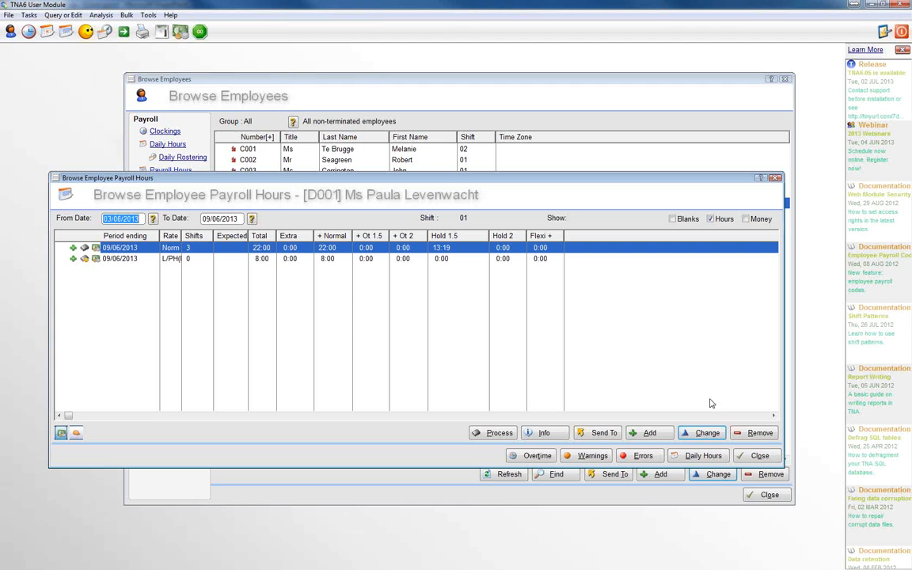
{"action": "left_click", "coordinate": [759, 457]}
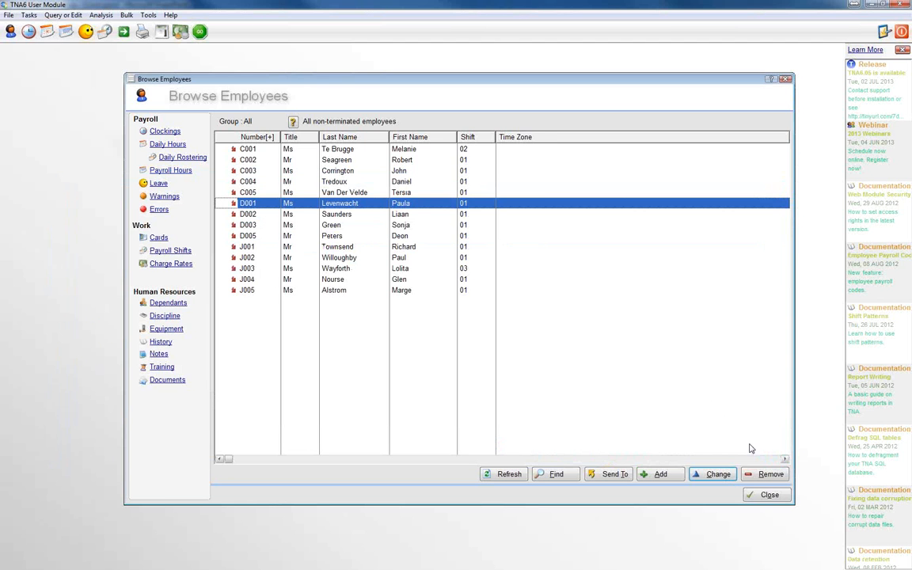
{"action": "left_click", "coordinate": [168, 145]}
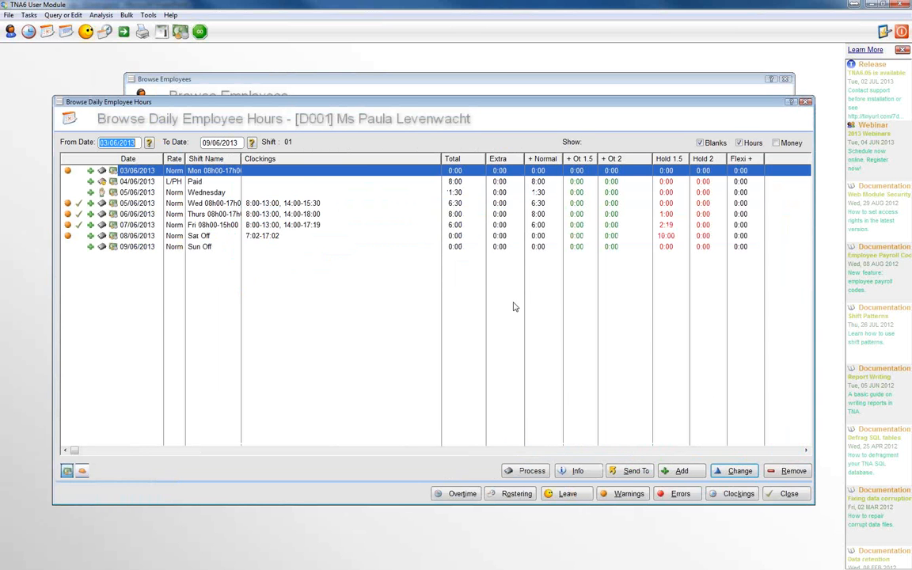
{"action": "left_click", "coordinate": [786, 493]}
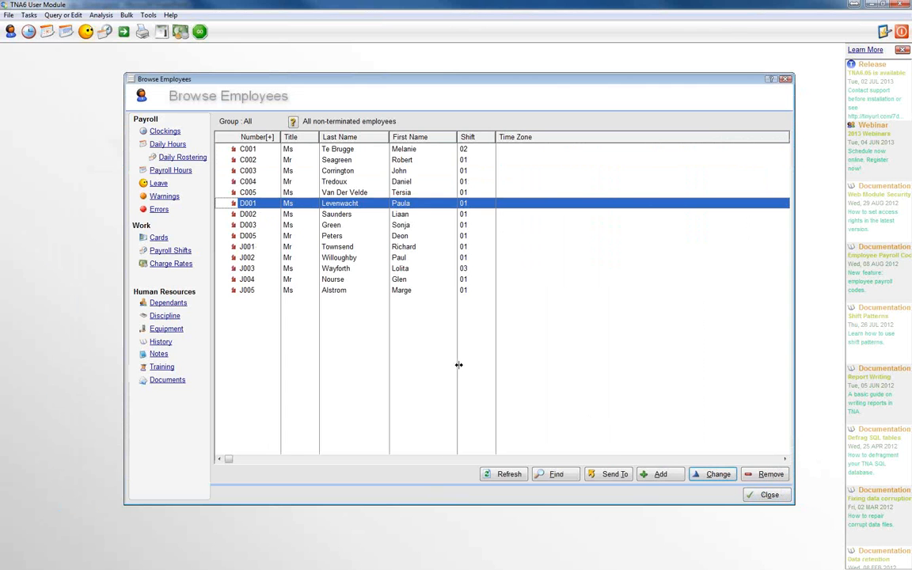
Start a daily hours entry with Override status dated 05/06/2013 for the employee two rows below the current one
{"action": "left_click", "coordinate": [255, 225]}
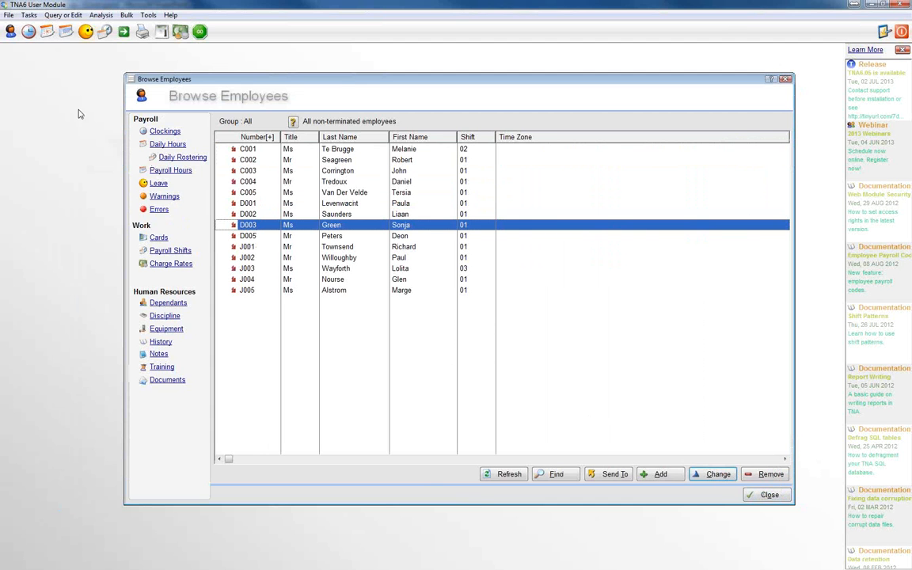
{"action": "left_click", "coordinate": [169, 147]}
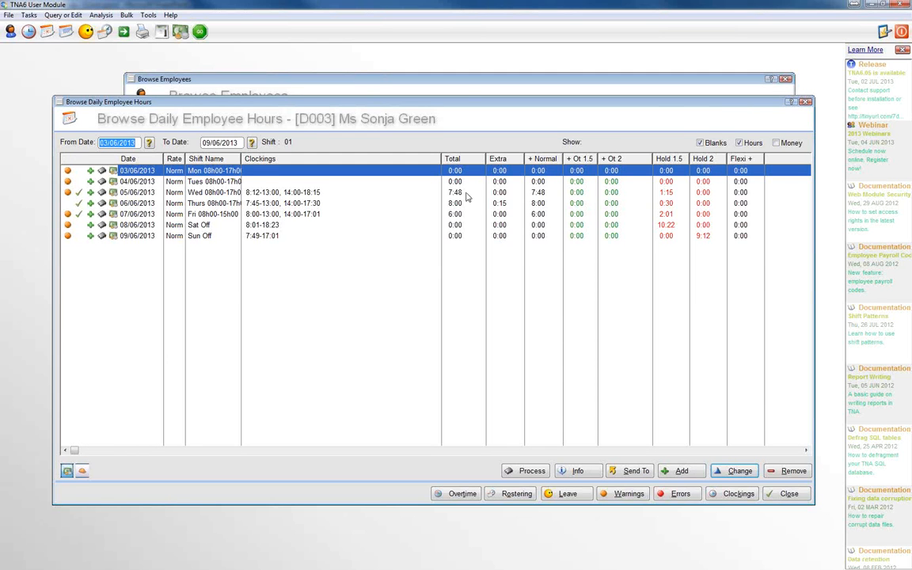
{"action": "left_click", "coordinate": [466, 195]}
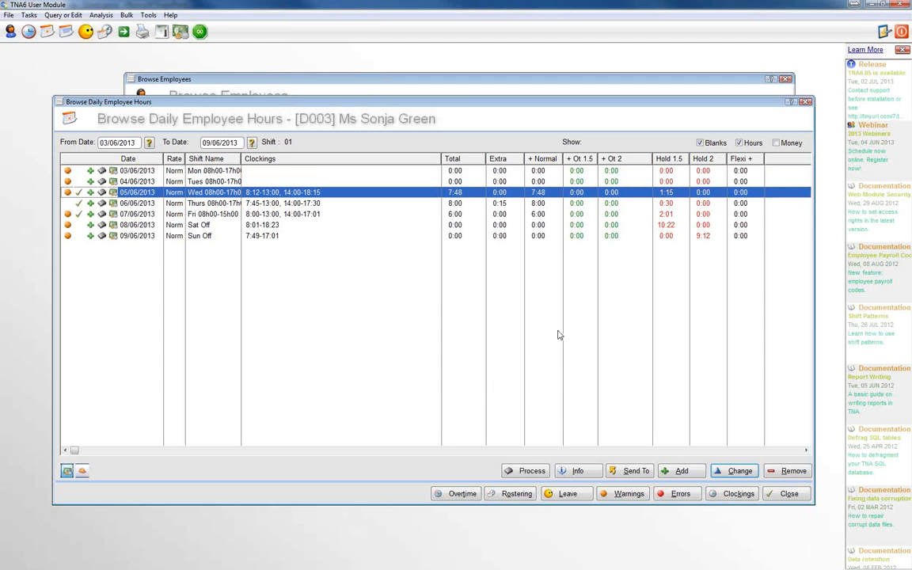
{"action": "left_click", "coordinate": [687, 472]}
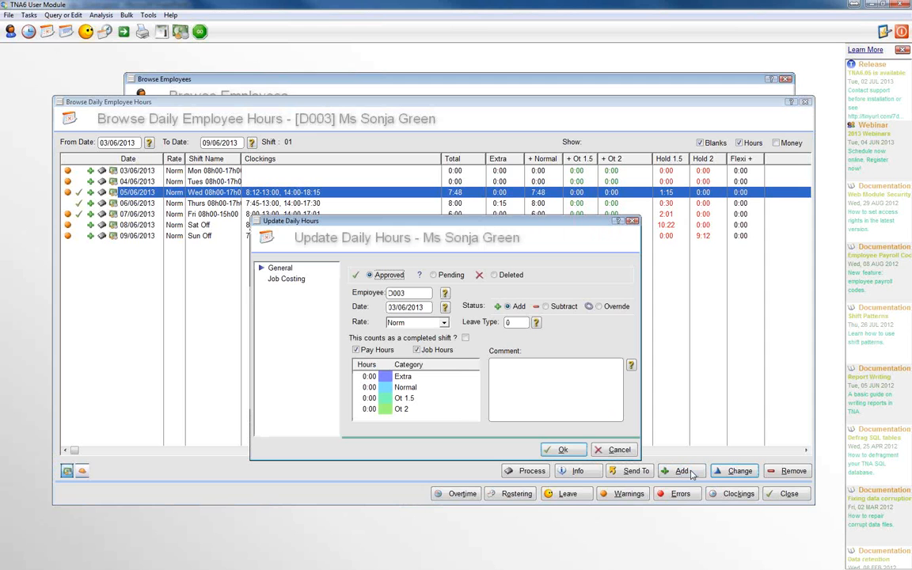
{"action": "left_click", "coordinate": [599, 307]}
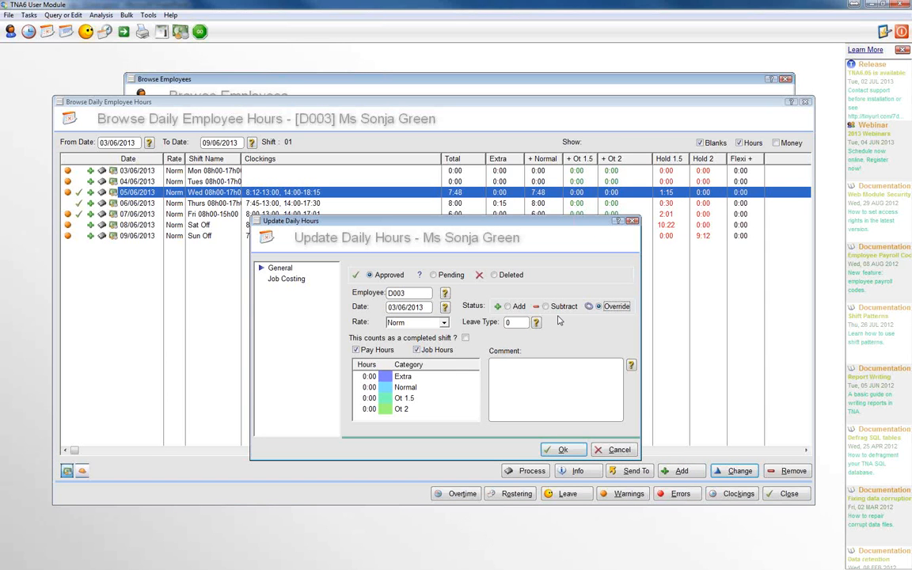
{"action": "left_click", "coordinate": [446, 308]}
{"action": "left_click", "coordinate": [422, 301]}
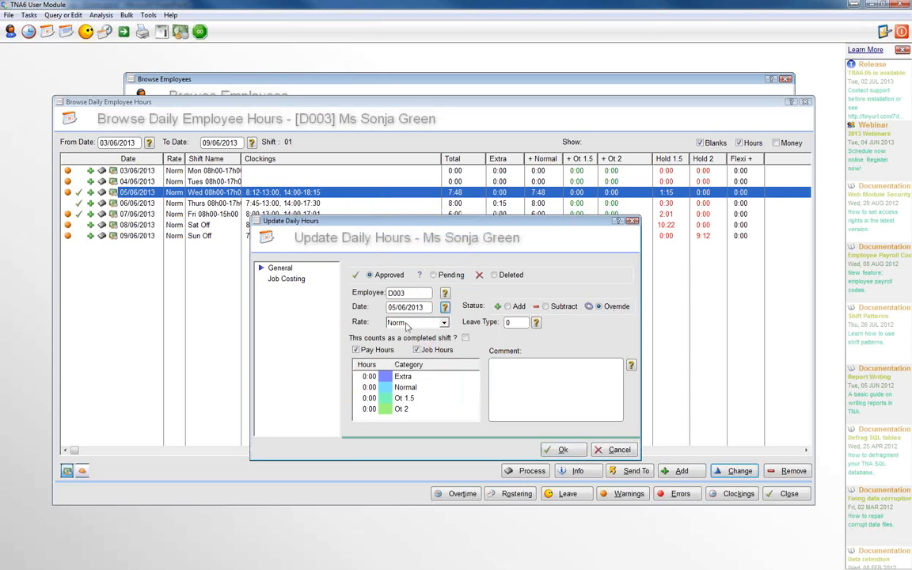
Enter 8:00 Normal and 1:00 Ot 1.5 hours in the override, save it and close the daily hours
{"action": "left_click", "coordinate": [369, 387]}
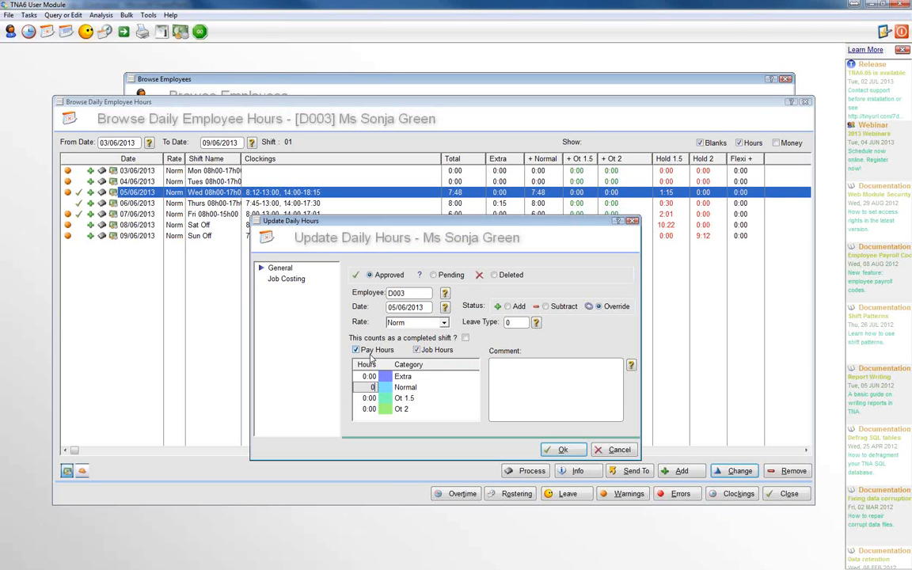
{"action": "type", "text": "800"}
{"action": "key", "text": "Return"}
{"action": "left_click", "coordinate": [369, 398]}
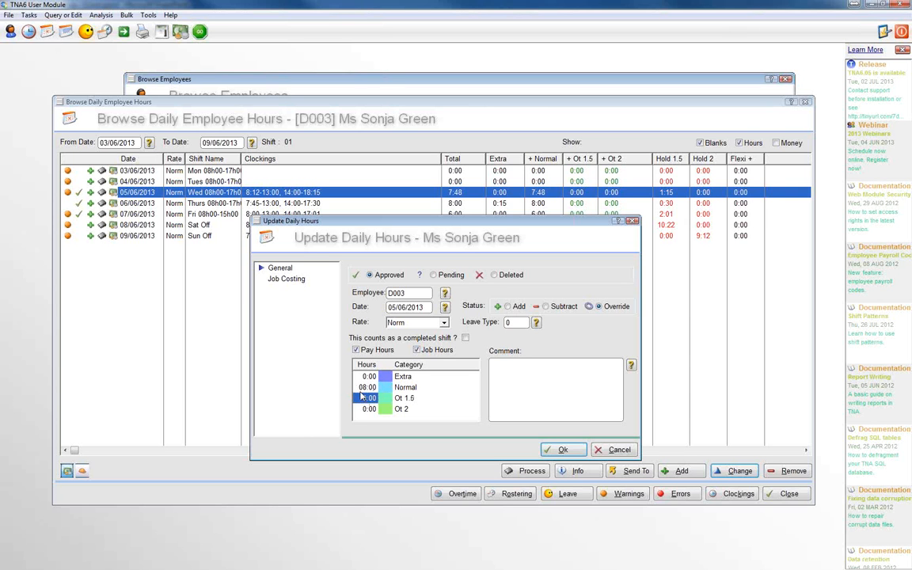
{"action": "type", "text": "01"}
{"action": "key", "text": "Return"}
{"action": "left_click", "coordinate": [563, 451]}
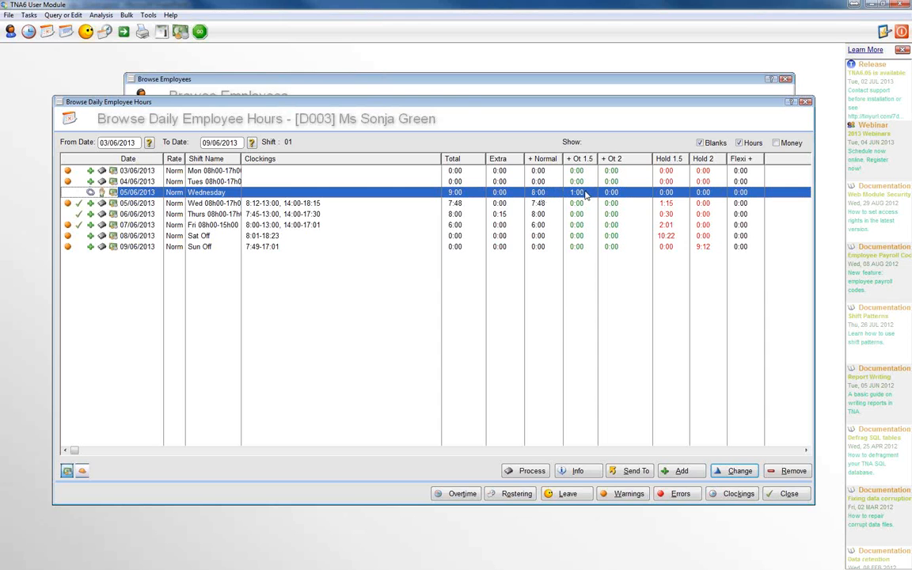
{"action": "left_click", "coordinate": [542, 206]}
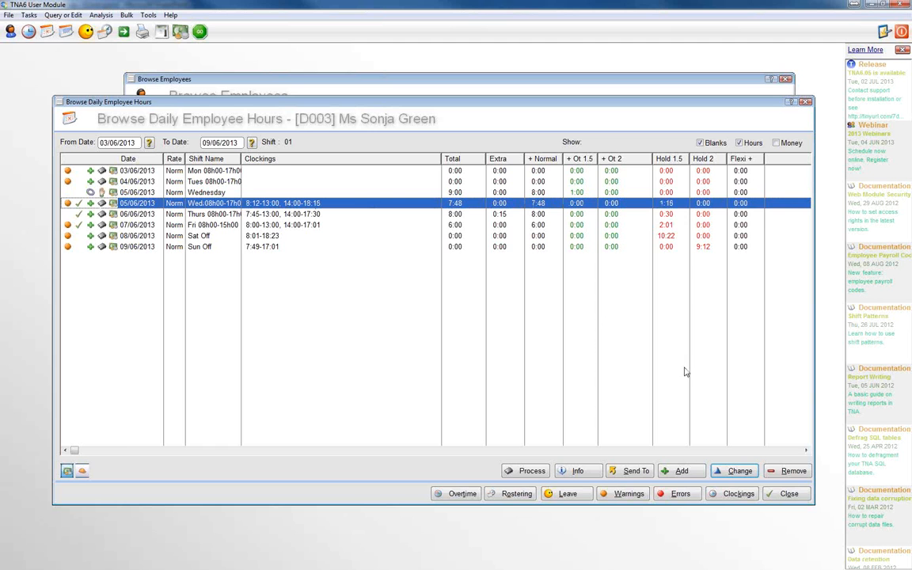
{"action": "left_click", "coordinate": [784, 492]}
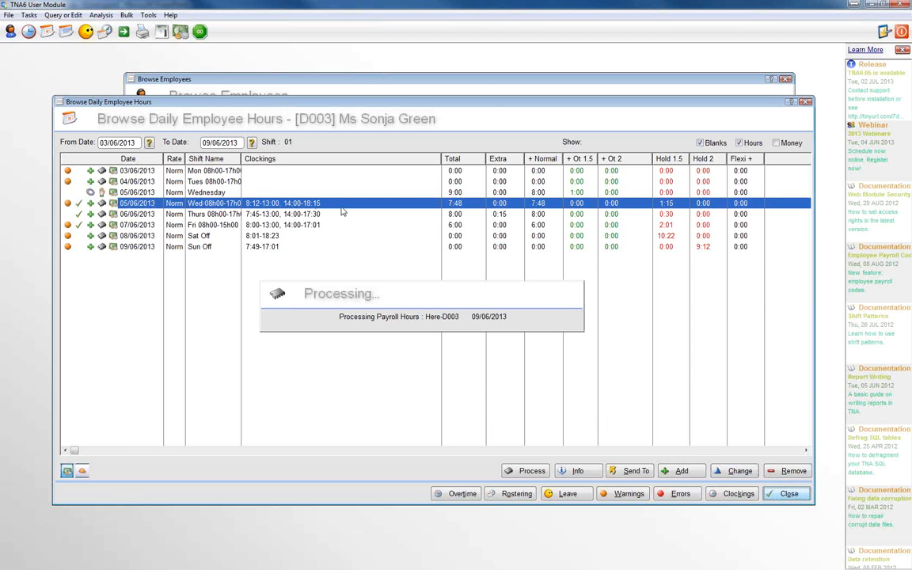
Start a payroll hours entry for the same employee with the period ending 09/06/2013
{"action": "left_click", "coordinate": [168, 172]}
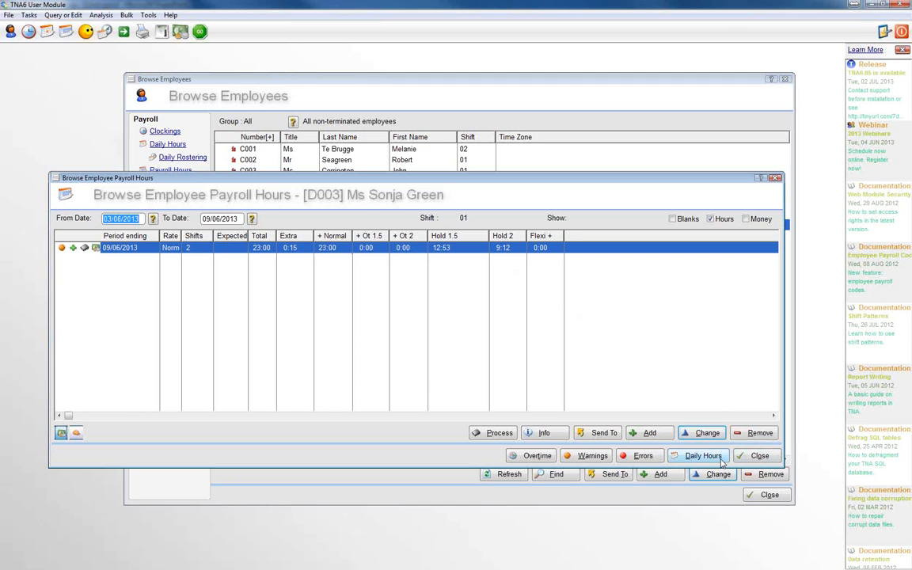
{"action": "left_click", "coordinate": [647, 436]}
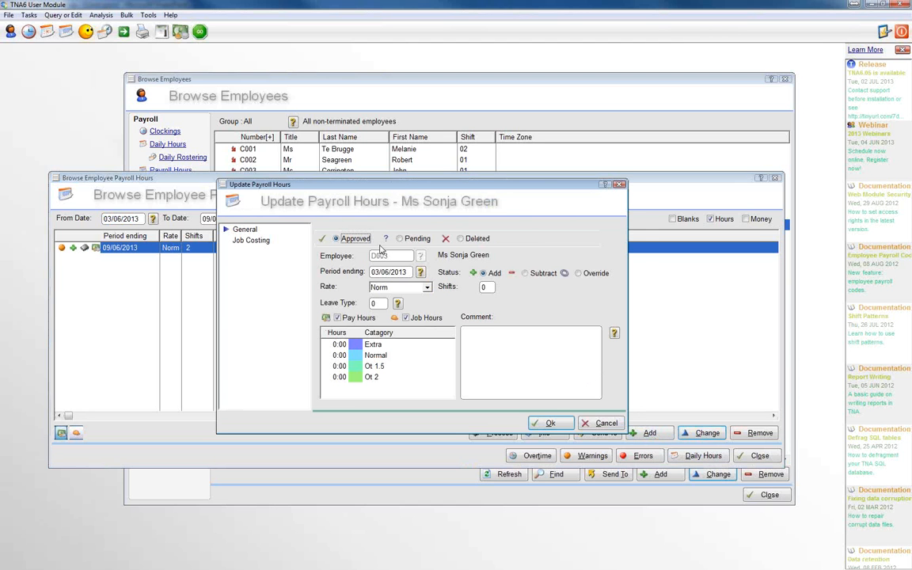
{"action": "left_click_drag", "start_coordinate": [324, 184], "coordinate": [401, 172]}
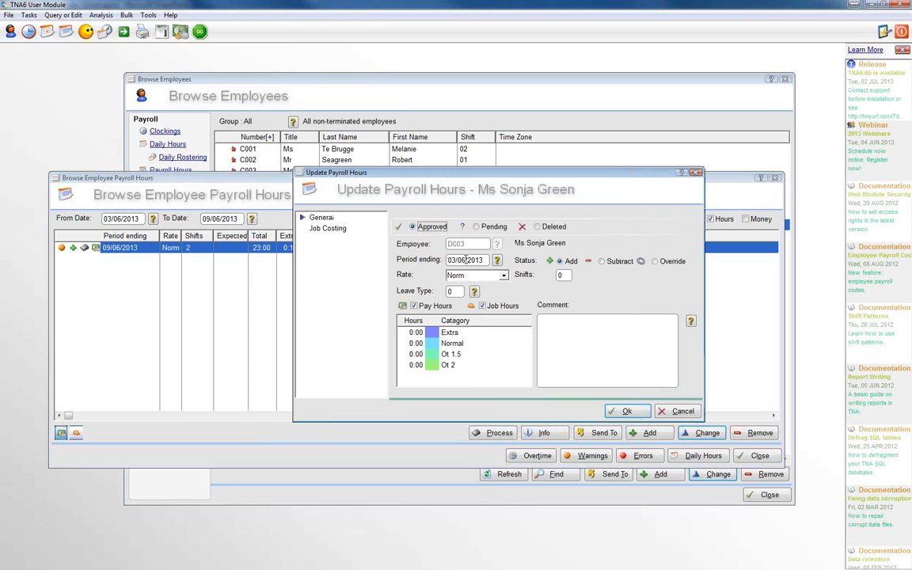
{"action": "left_click", "coordinate": [449, 260]}
{"action": "left_click", "coordinate": [497, 261]}
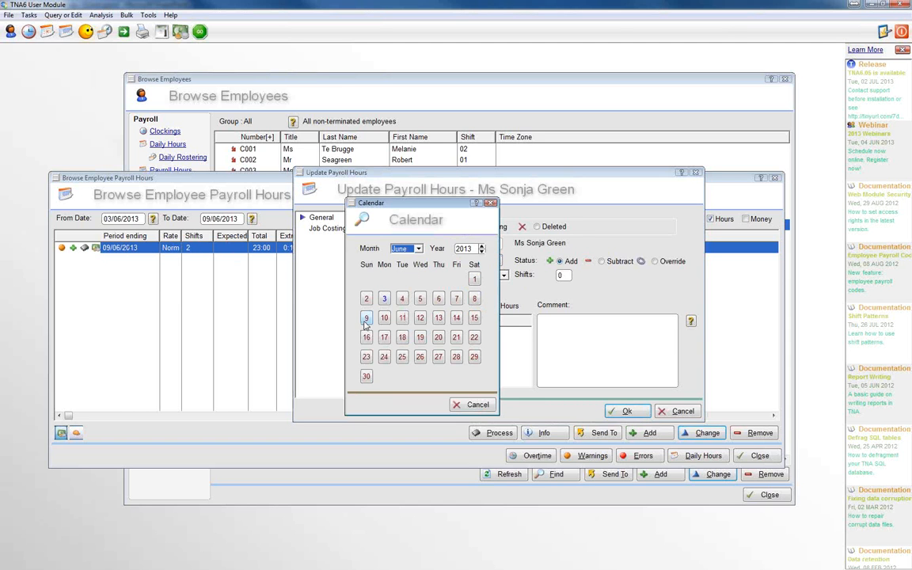
{"action": "left_click", "coordinate": [365, 318]}
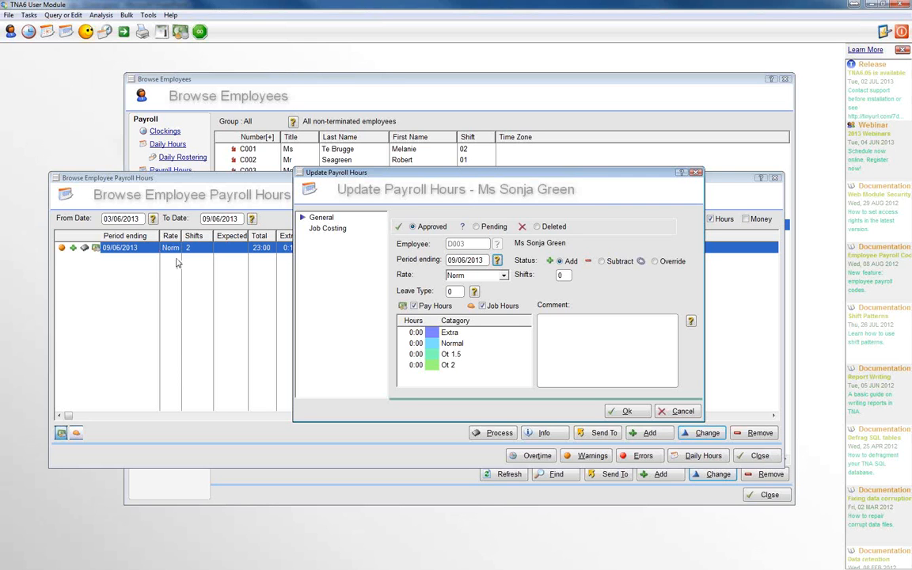
{"action": "left_click", "coordinate": [456, 259]}
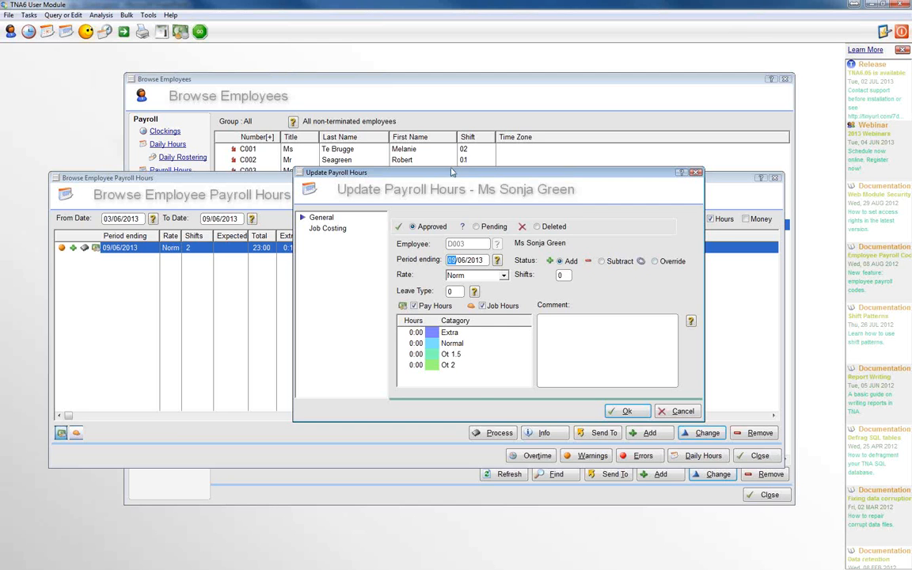
{"action": "left_click_drag", "start_coordinate": [517, 283], "coordinate": [518, 282]}
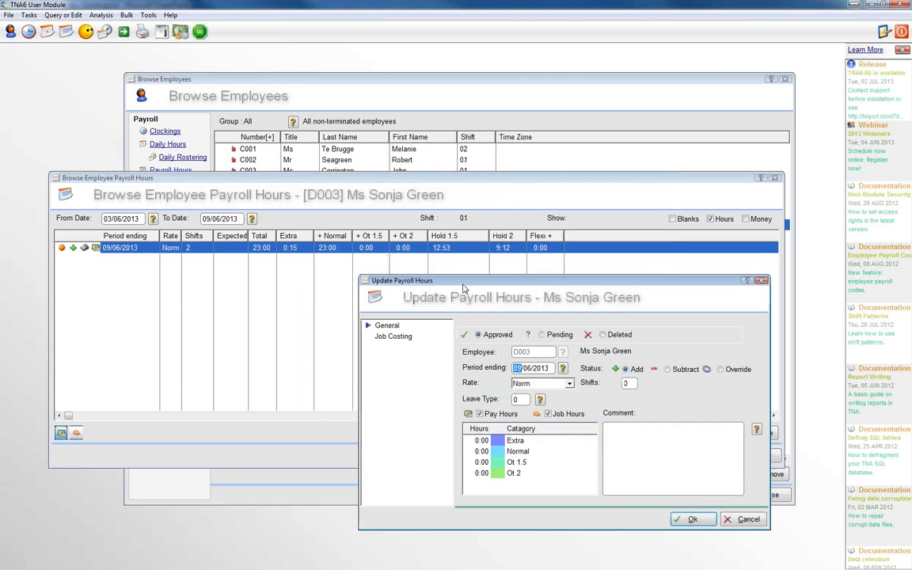
{"action": "left_click_drag", "start_coordinate": [464, 287], "coordinate": [456, 276]}
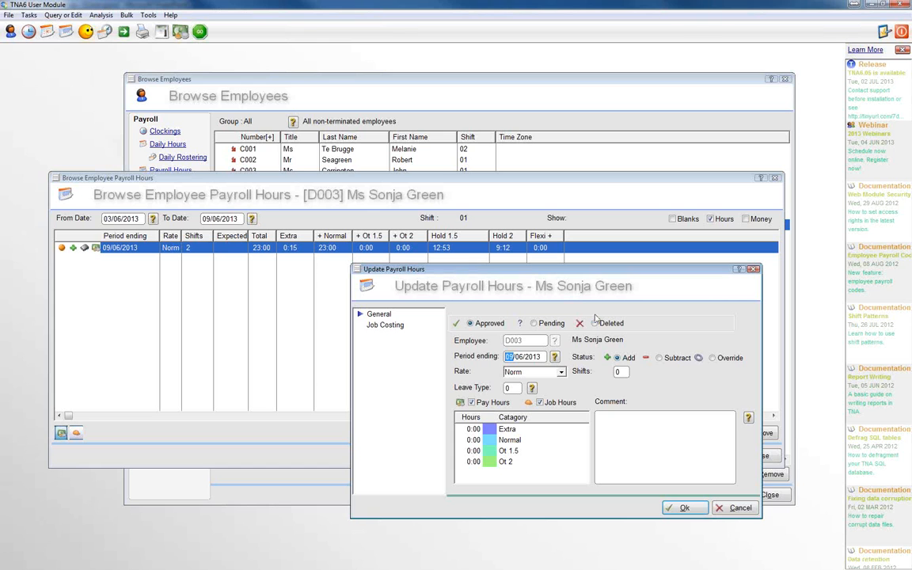
Make the payroll entry an Override with 40:00 Normal hours, save it and close the payroll hours
{"action": "left_click", "coordinate": [722, 359]}
{"action": "left_click", "coordinate": [475, 440]}
{"action": "type", "text": "4000"}
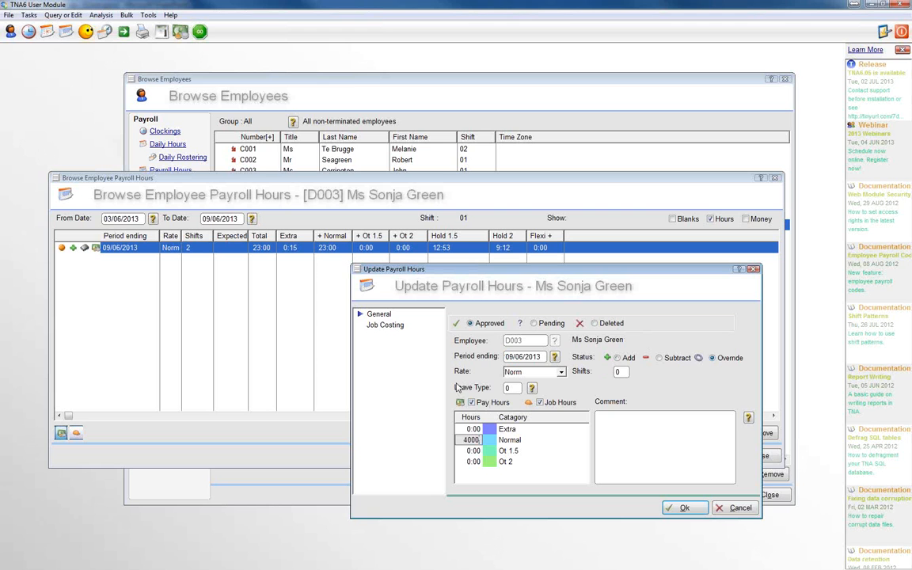
{"action": "key", "text": "Return"}
{"action": "left_click", "coordinate": [681, 508]}
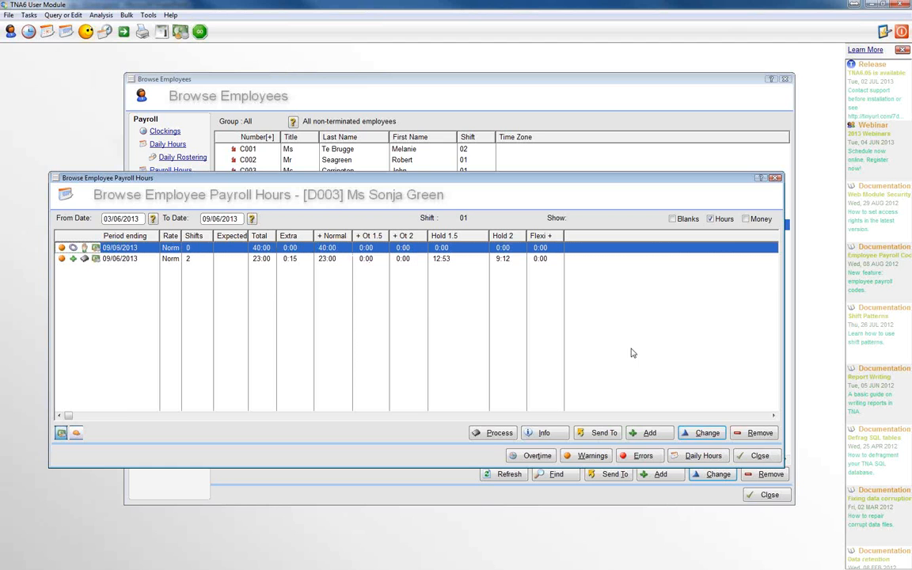
{"action": "left_click", "coordinate": [757, 456]}
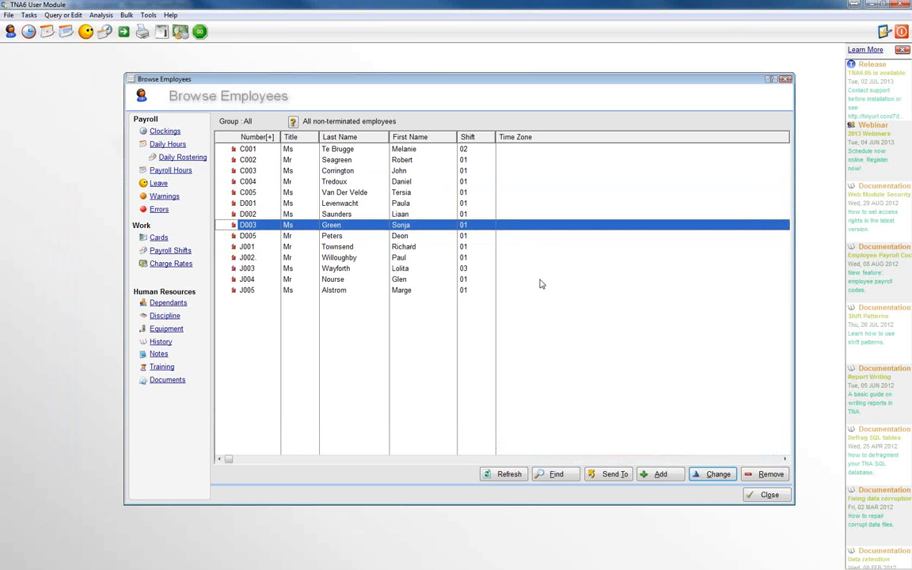
Start a daily hours entry with Subtract status dated 06/06/2013 for the currently selected employee
{"action": "left_click", "coordinate": [160, 147]}
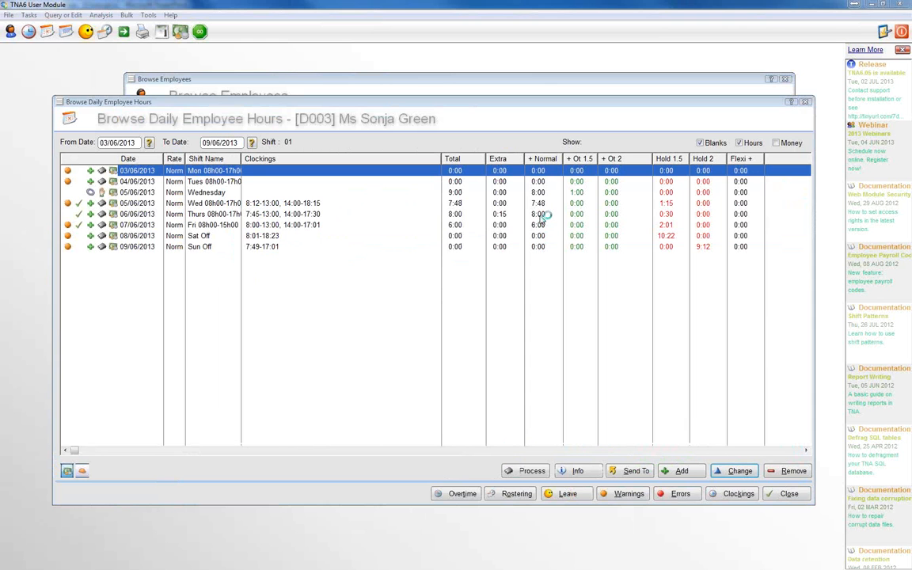
{"action": "left_click", "coordinate": [540, 214]}
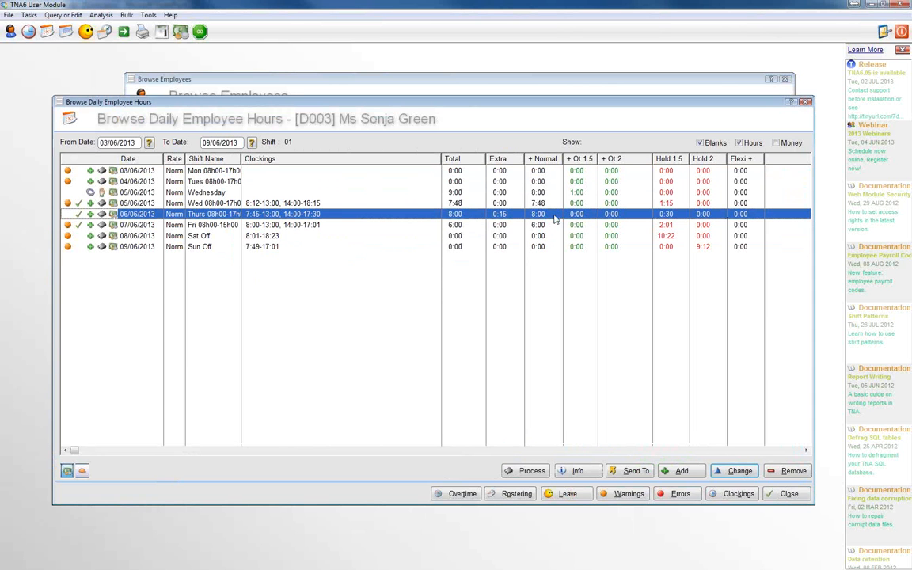
{"action": "left_click", "coordinate": [685, 472]}
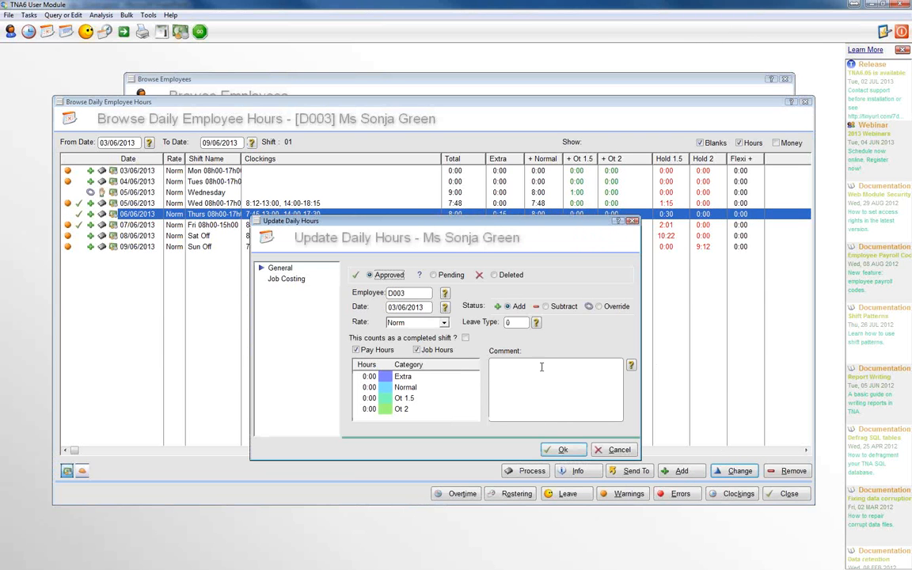
{"action": "left_click", "coordinate": [554, 310]}
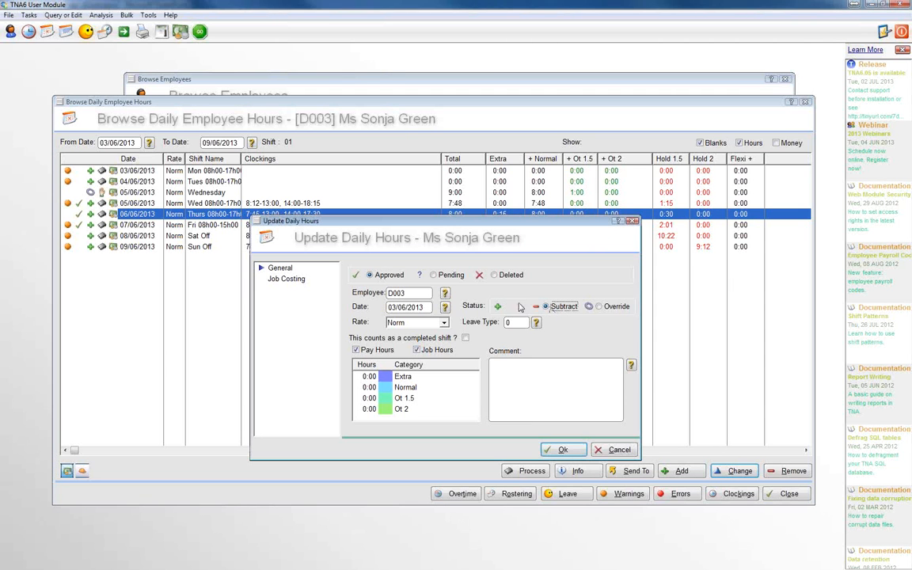
{"action": "left_click", "coordinate": [444, 308]}
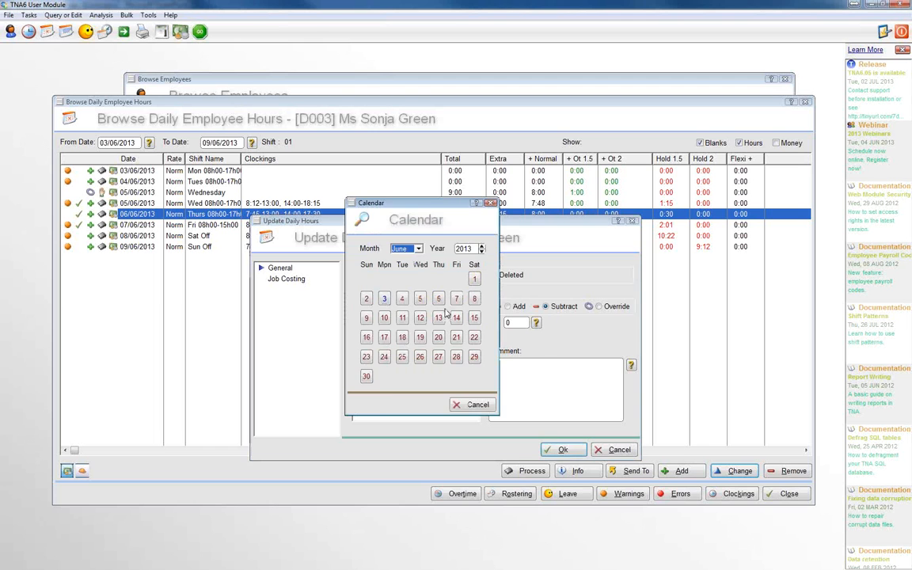
{"action": "left_click", "coordinate": [438, 299]}
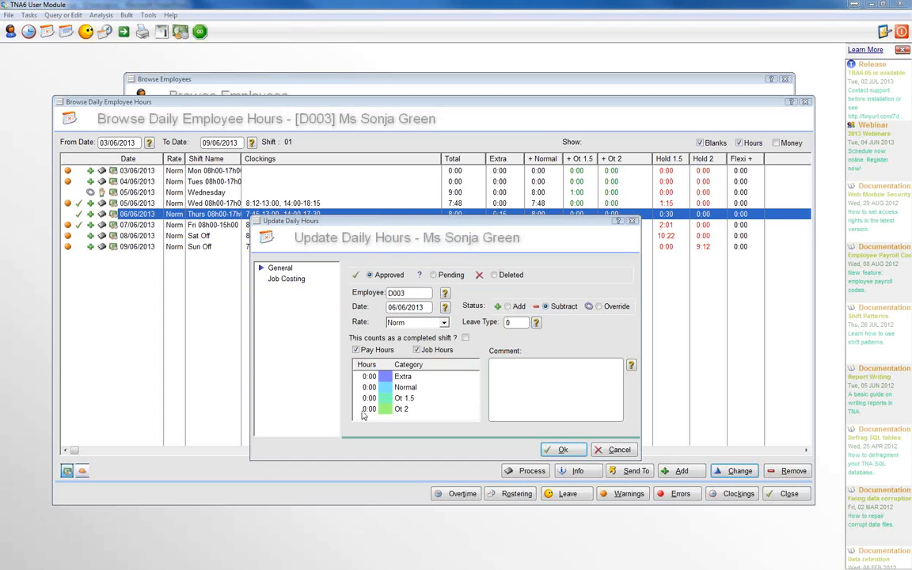
Enter 2:00 Normal hours in the subtract entry, save it and close the daily hours
{"action": "left_click", "coordinate": [369, 387]}
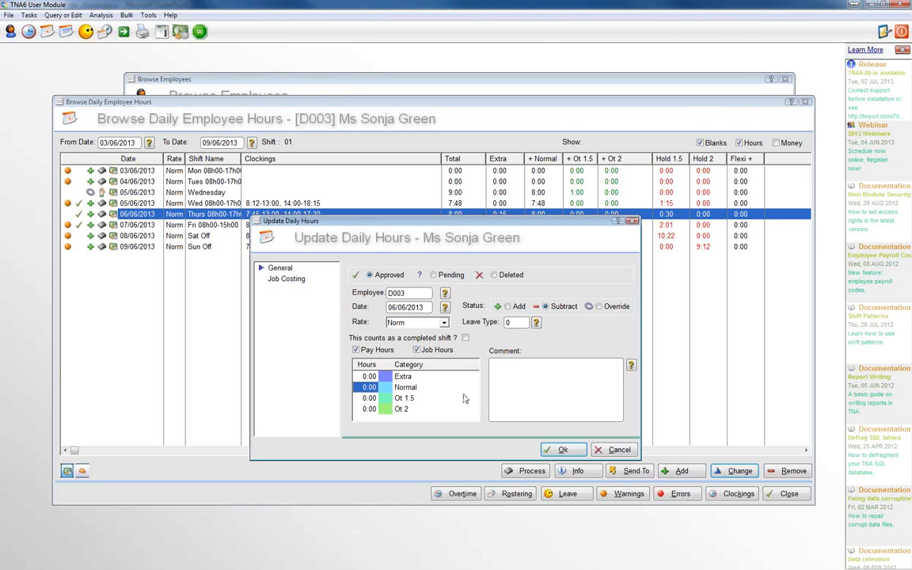
{"action": "type", "text": "2"}
{"action": "key", "text": "Return"}
{"action": "left_click", "coordinate": [554, 449]}
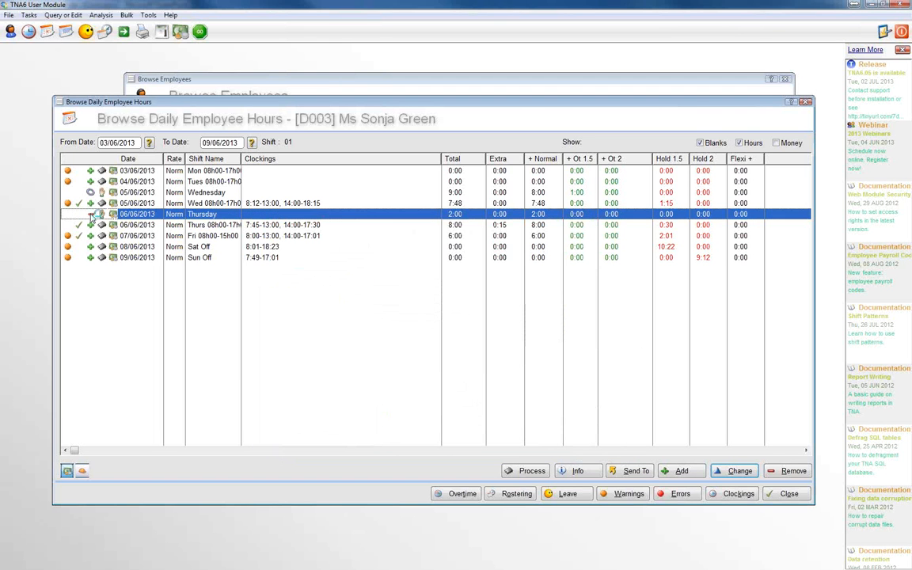
{"action": "left_click", "coordinate": [539, 228]}
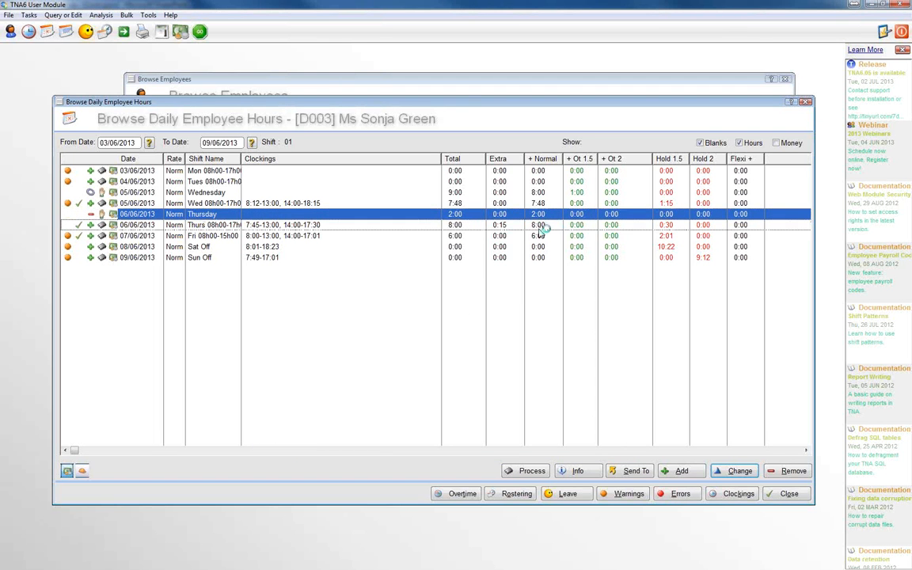
{"action": "left_click", "coordinate": [545, 217]}
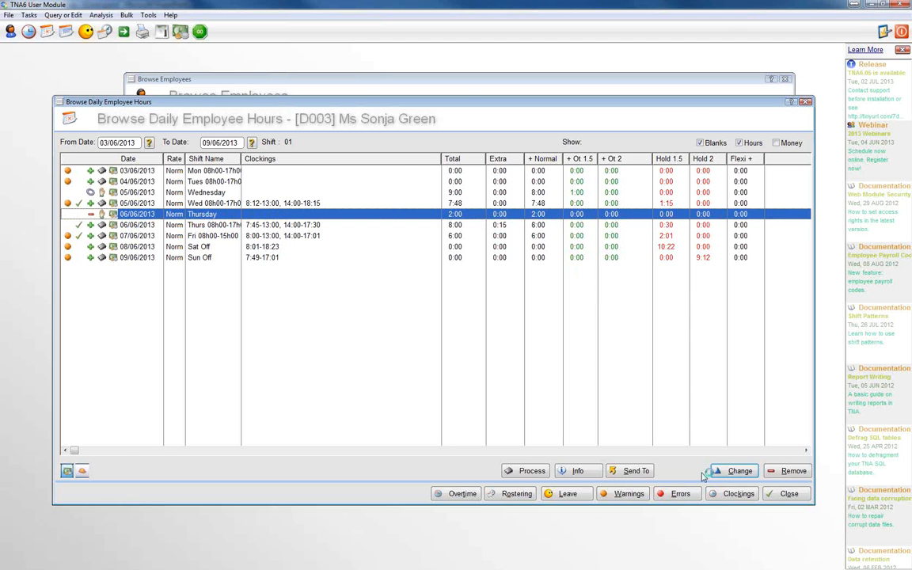
{"action": "key", "text": "Return"}
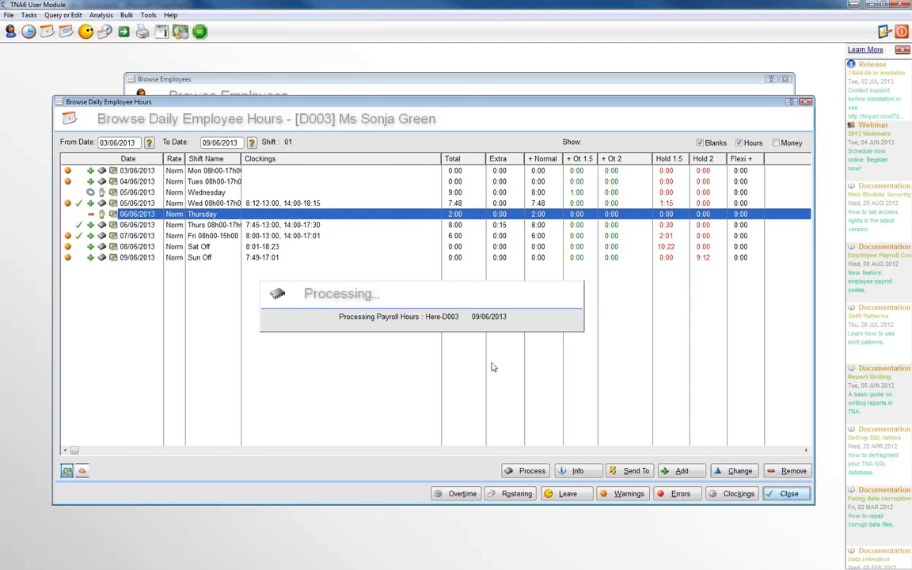
Check the processed payroll hours for the same employee's period ending 09/06/2013, then close the payroll hours and the employee list
{"action": "left_click", "coordinate": [179, 171]}
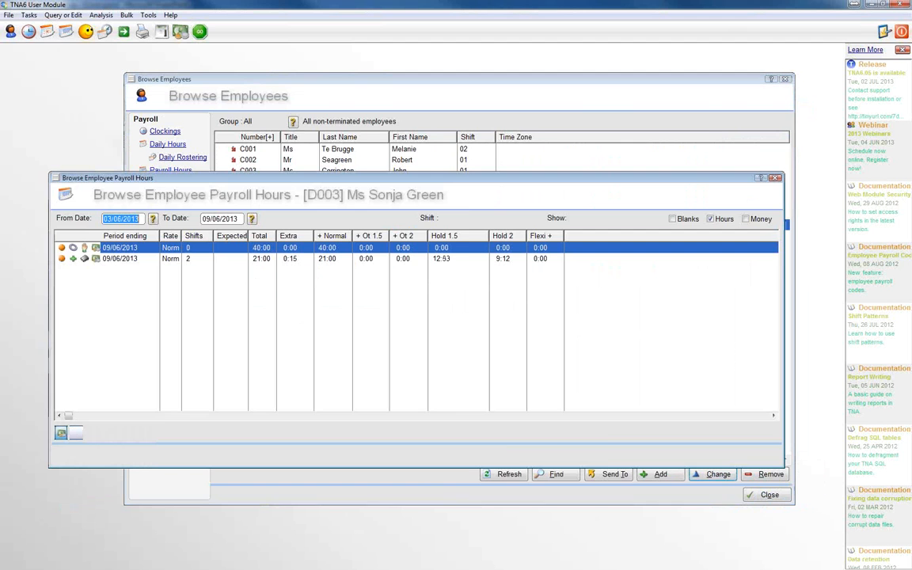
{"action": "left_click", "coordinate": [328, 260]}
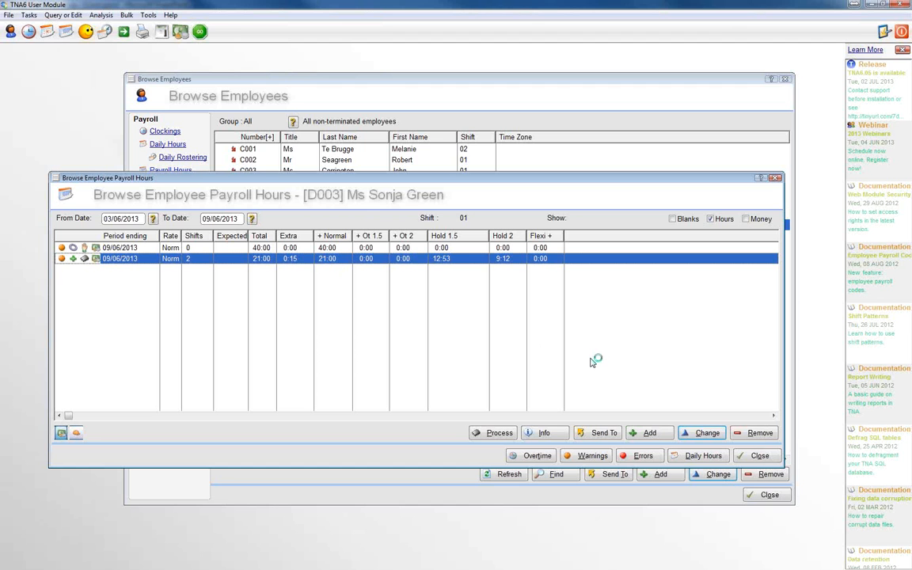
{"action": "left_click", "coordinate": [756, 457]}
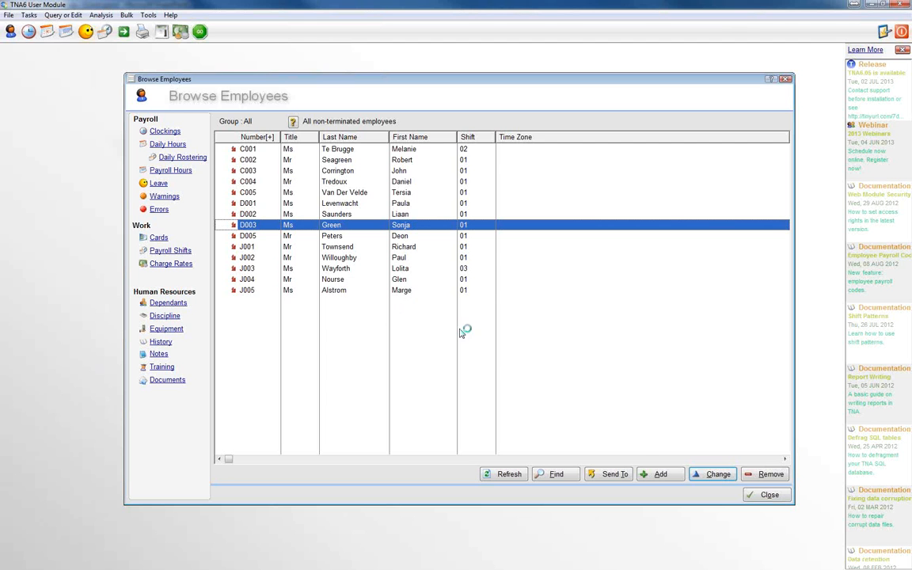
{"action": "left_click", "coordinate": [766, 494]}
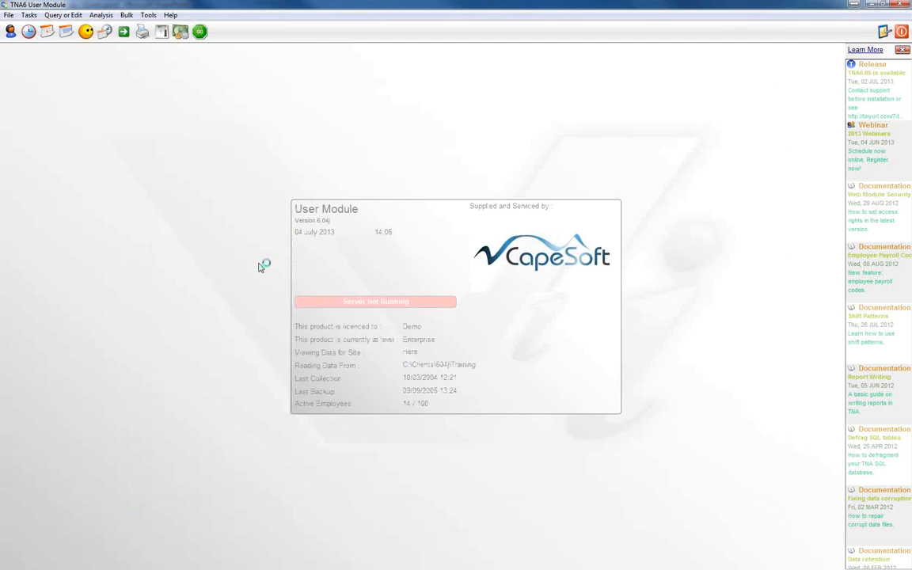